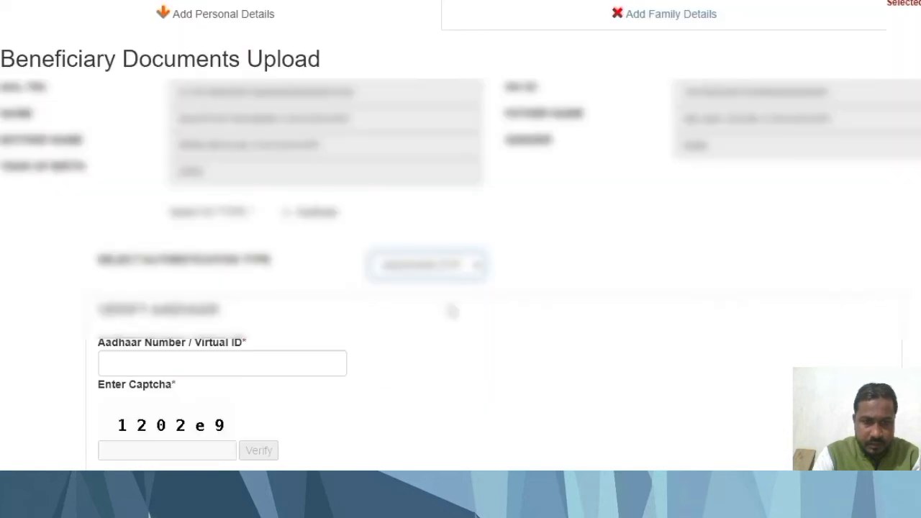
Choose the authentication type and enter the beneficiary's Aadhaar number.
left_click(426, 264)
left_click(441, 298)
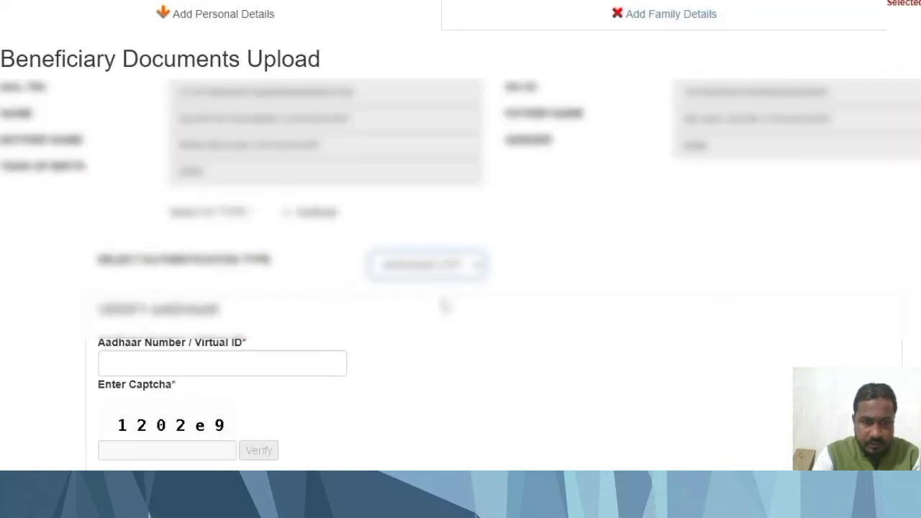
scroll(510, 352, "down", 1)
left_click(261, 309)
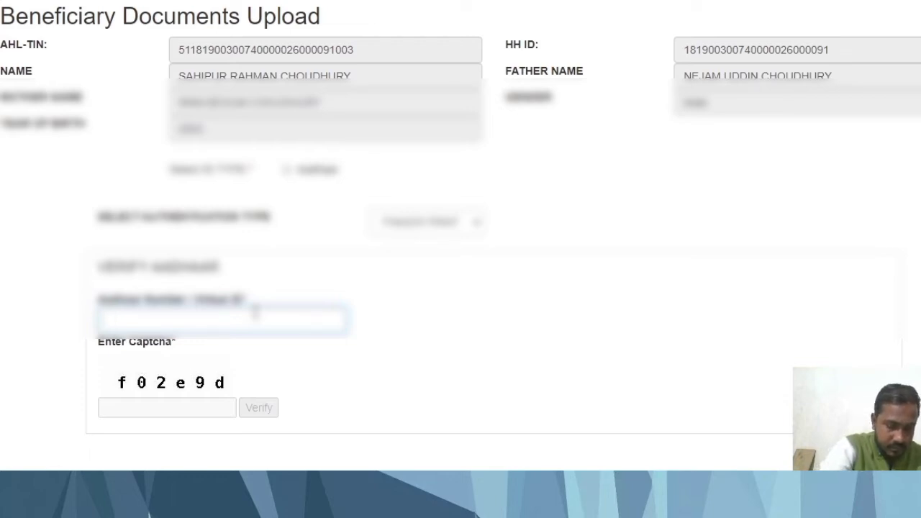
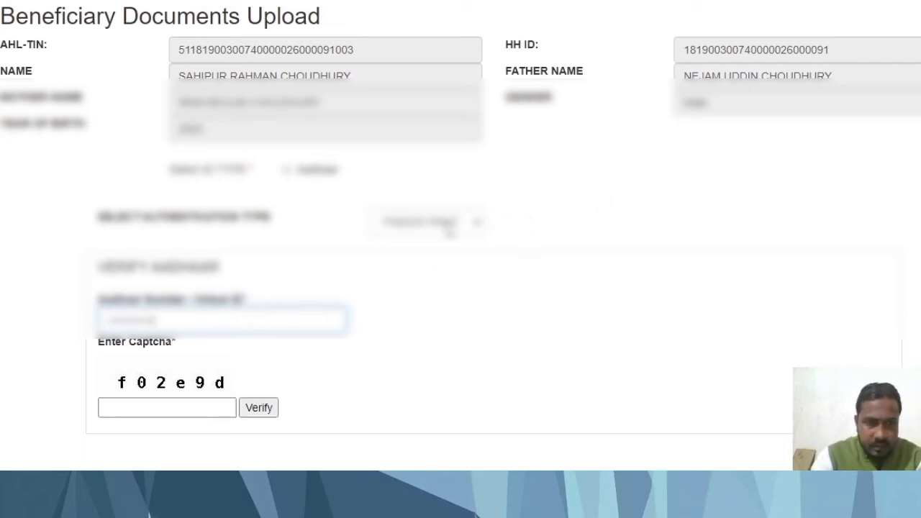
Enter the displayed captcha code and verify it.
left_click(441, 223)
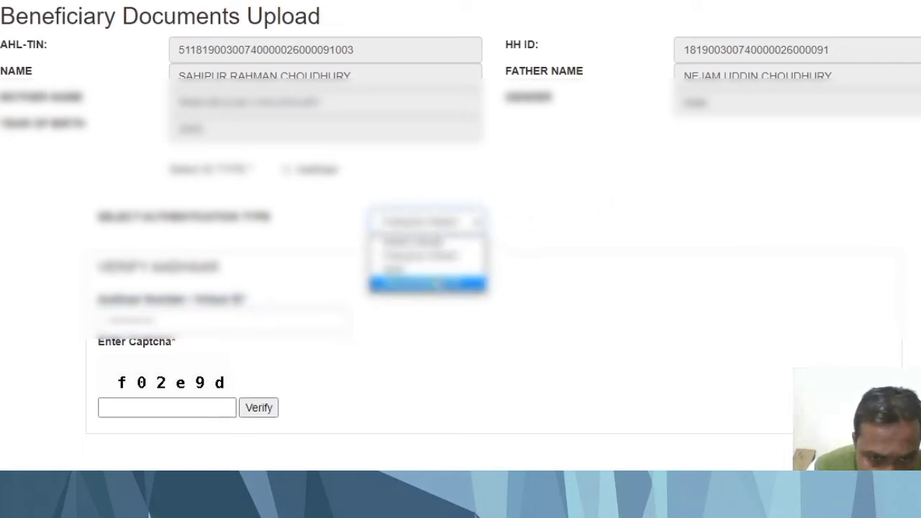
left_click(453, 358)
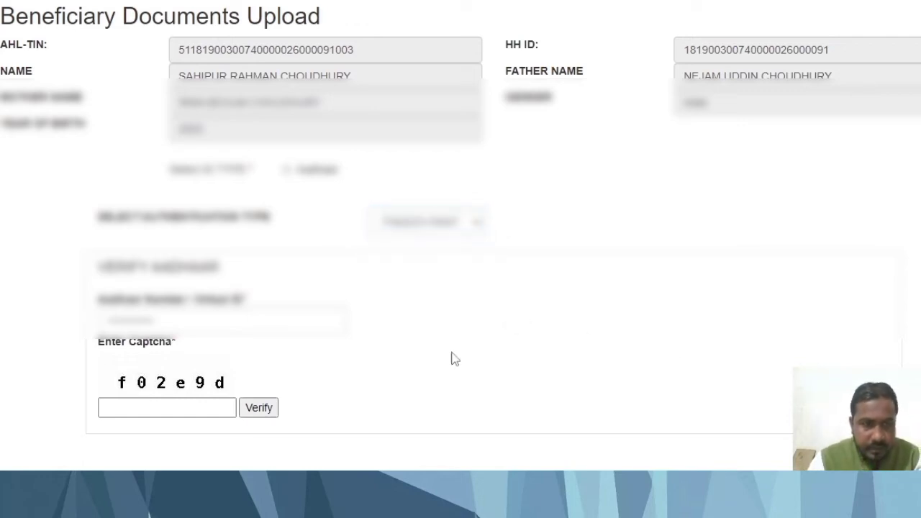
left_click(176, 414)
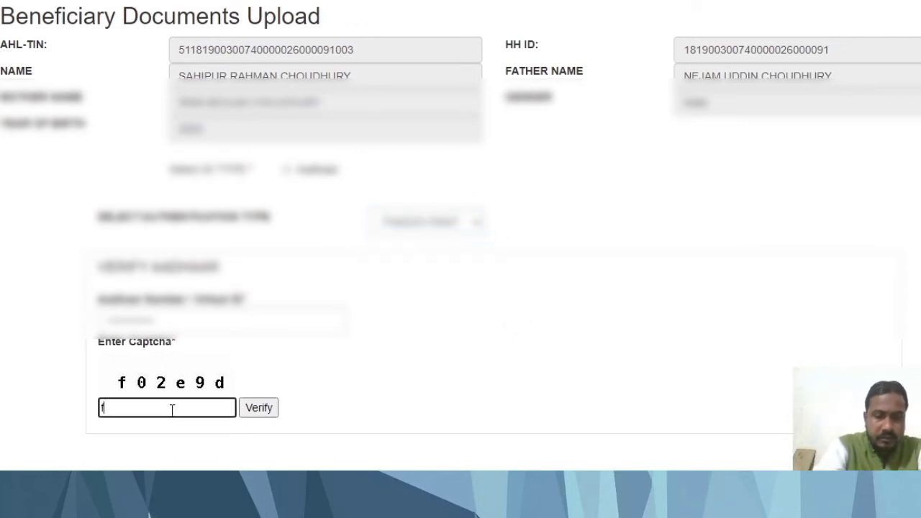
type("f02")
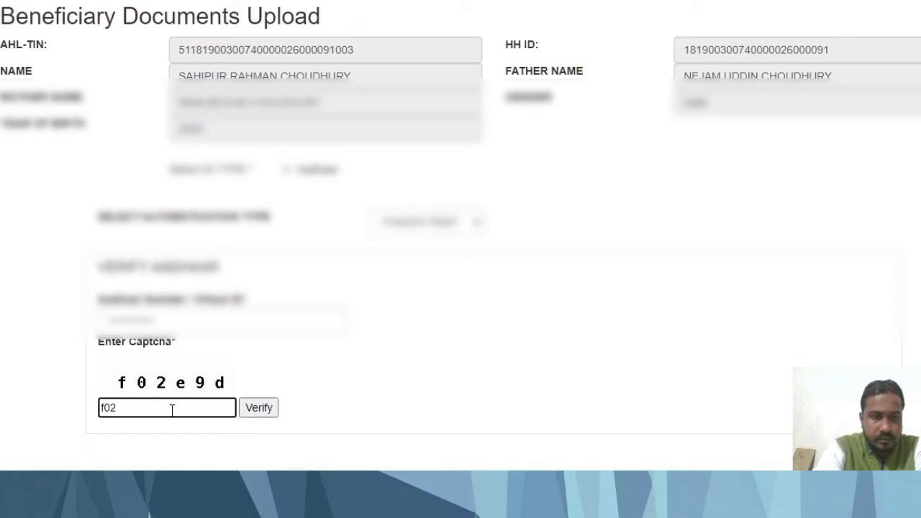
type("e9d")
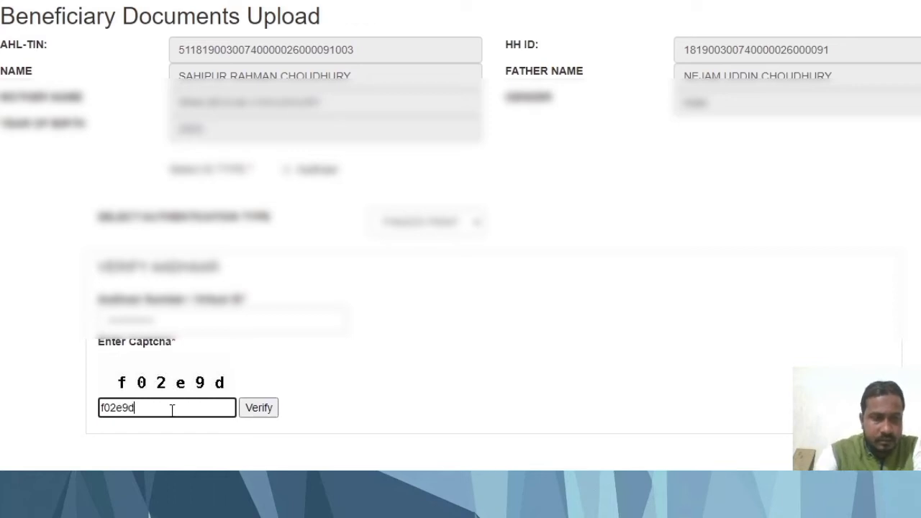
left_click(271, 407)
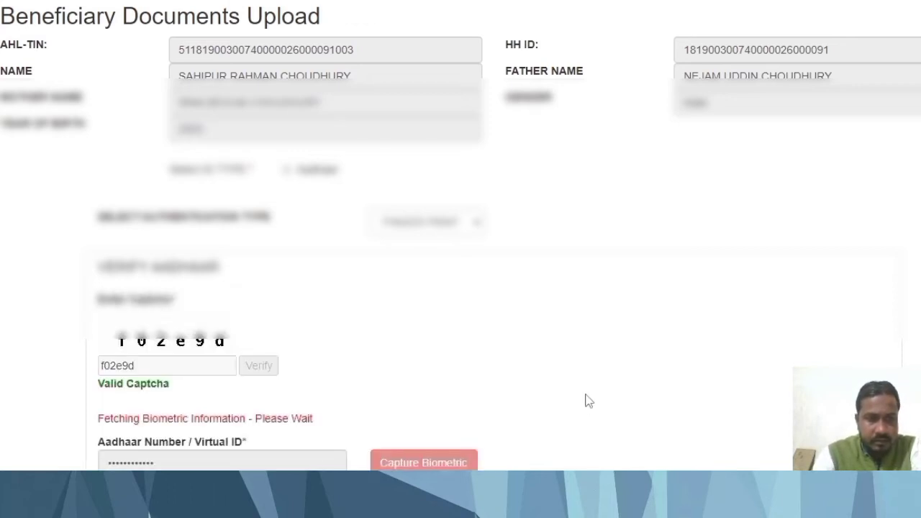
Capture the beneficiary's fingerprint and scroll down to the fetched eKYC details.
scroll(583, 399, "down", 1)
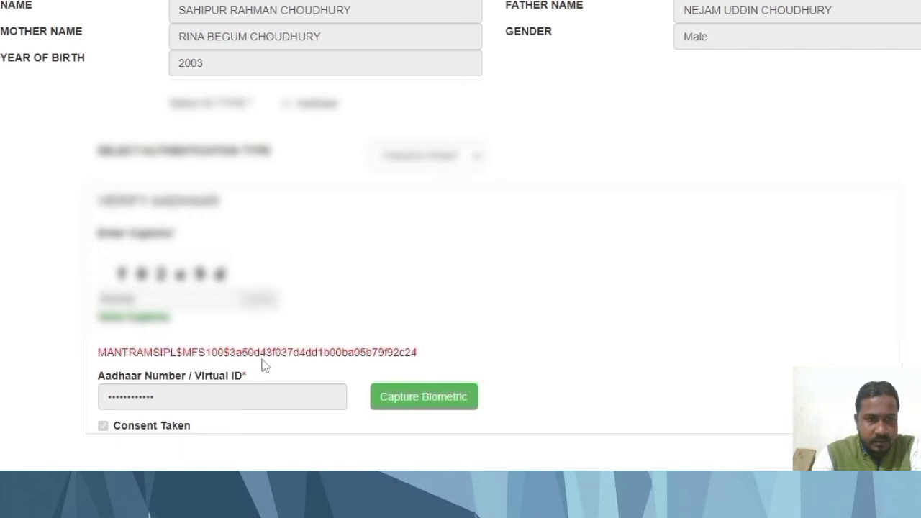
left_click(441, 401)
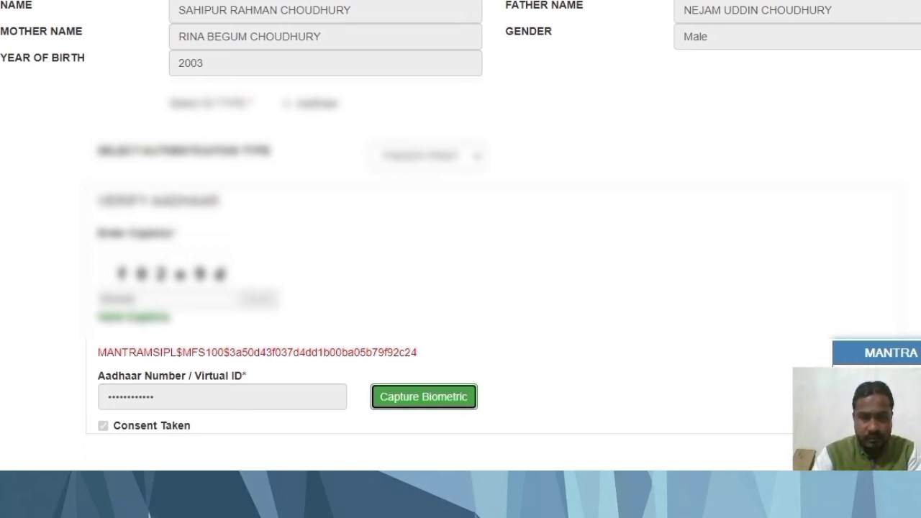
scroll(529, 374, "down", 4)
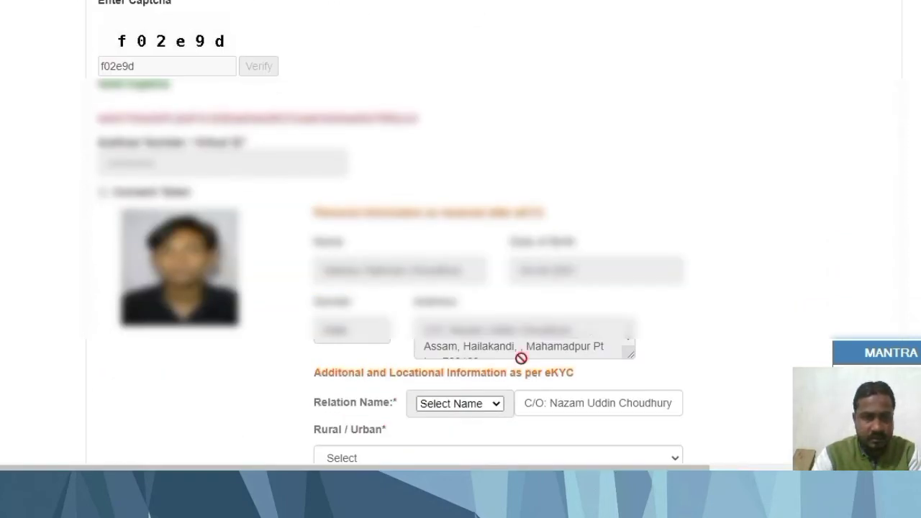
Set the care-of relation to Father Name and the area type to Rural.
scroll(331, 310, "down", 1)
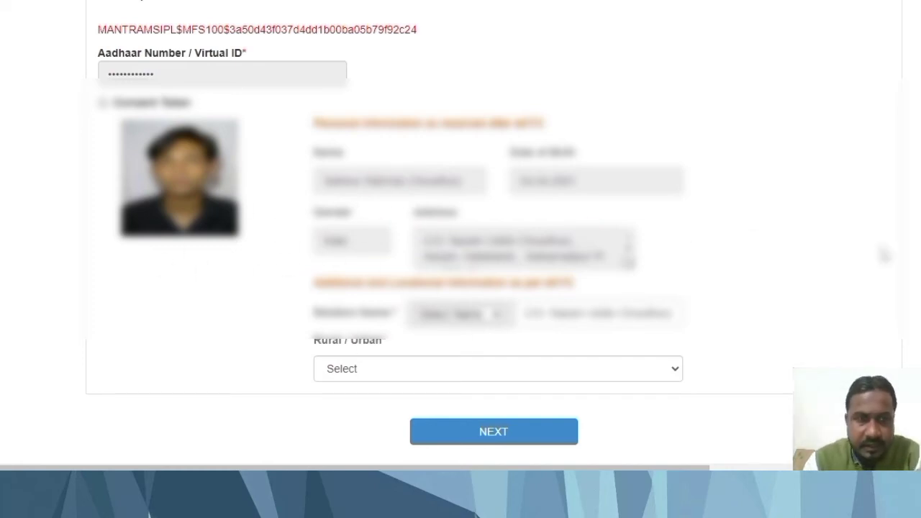
scroll(841, 244, "up", 2)
scroll(841, 245, "down", 2)
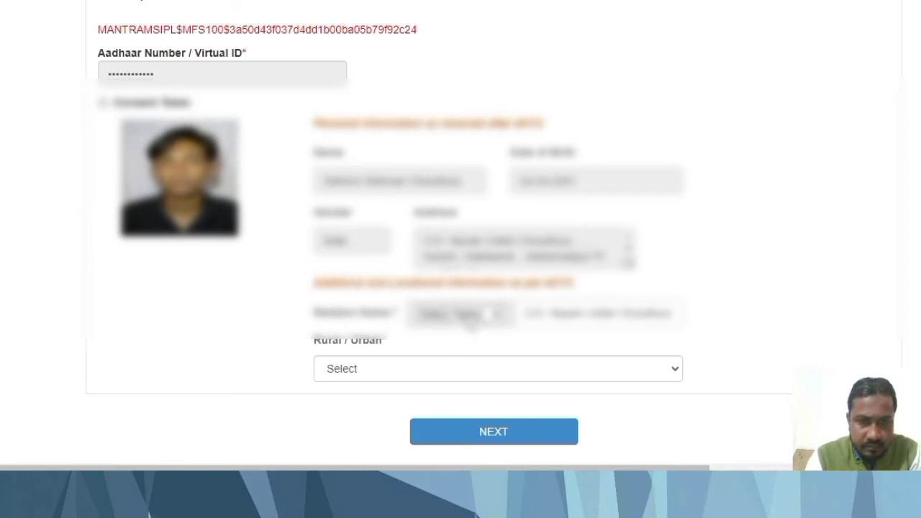
left_click(579, 319)
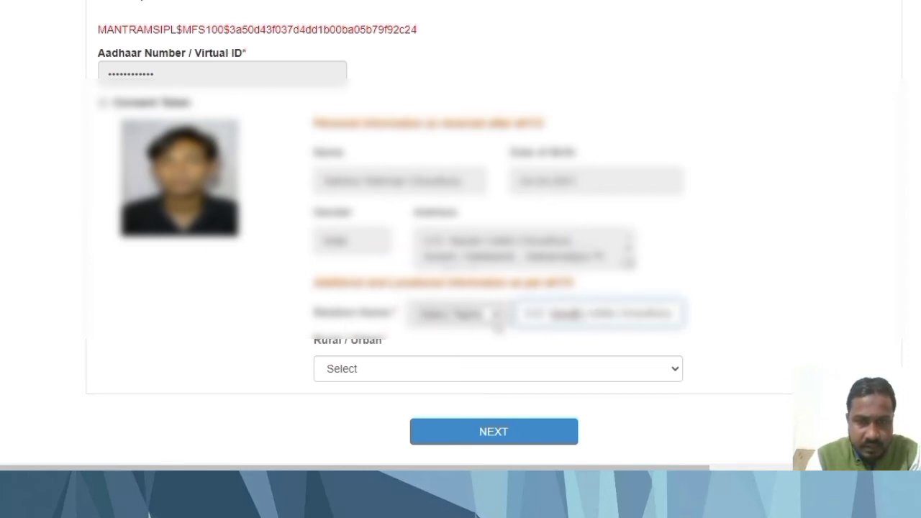
left_click(489, 320)
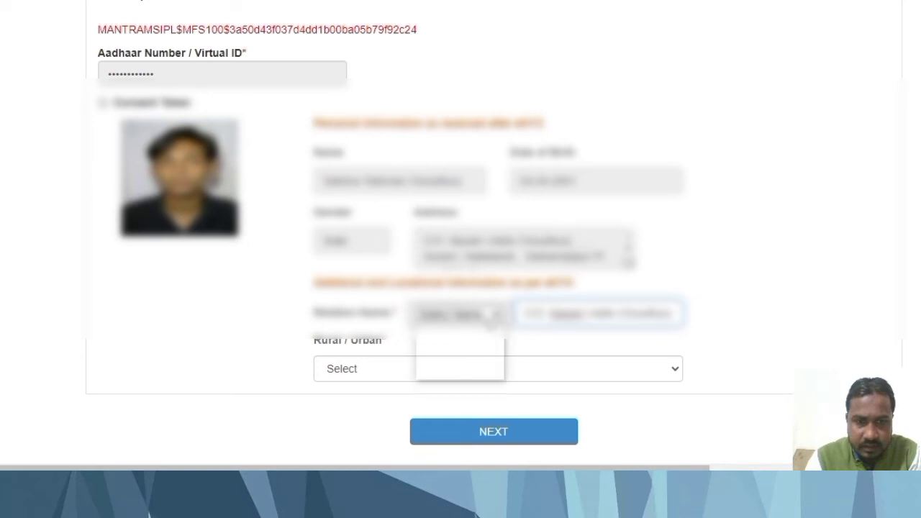
left_click(473, 344)
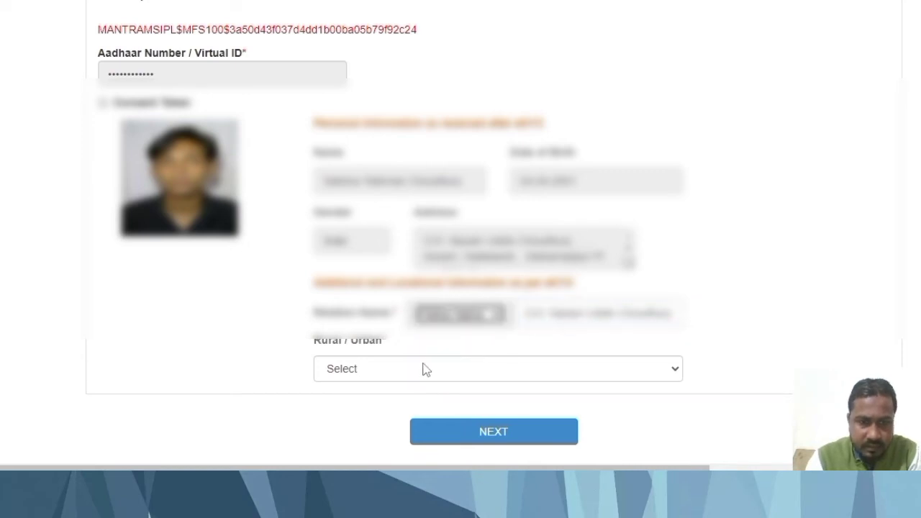
left_click(355, 372)
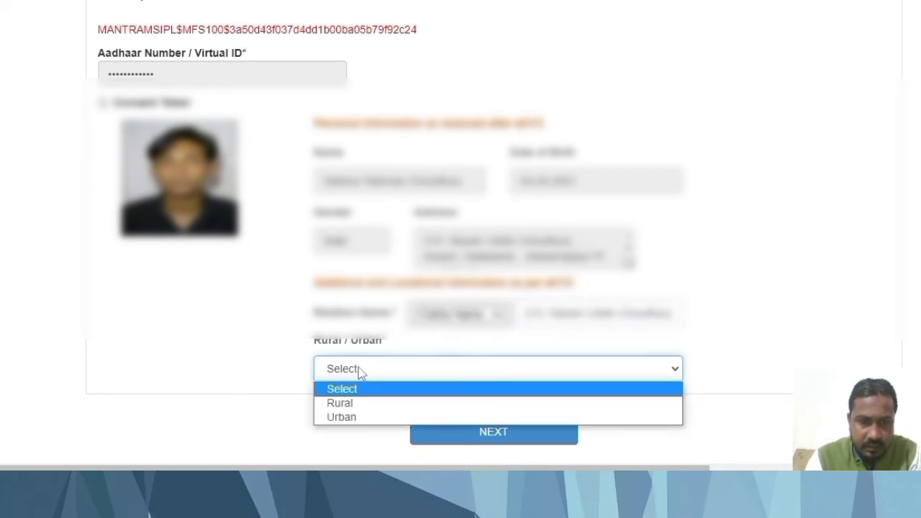
left_click(365, 407)
scroll(639, 365, "down", 2)
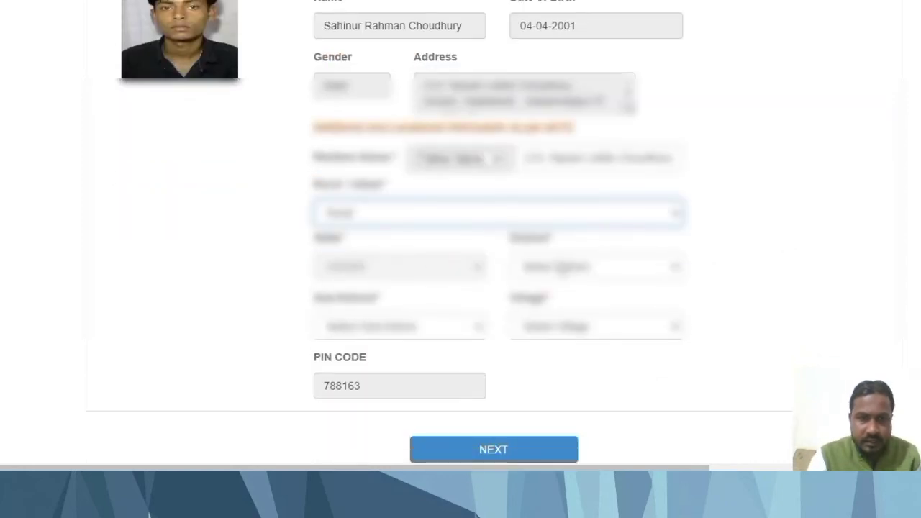
Choose the Assam district, sub-district Lala and the village for the address.
left_click(561, 267)
left_click(580, 192)
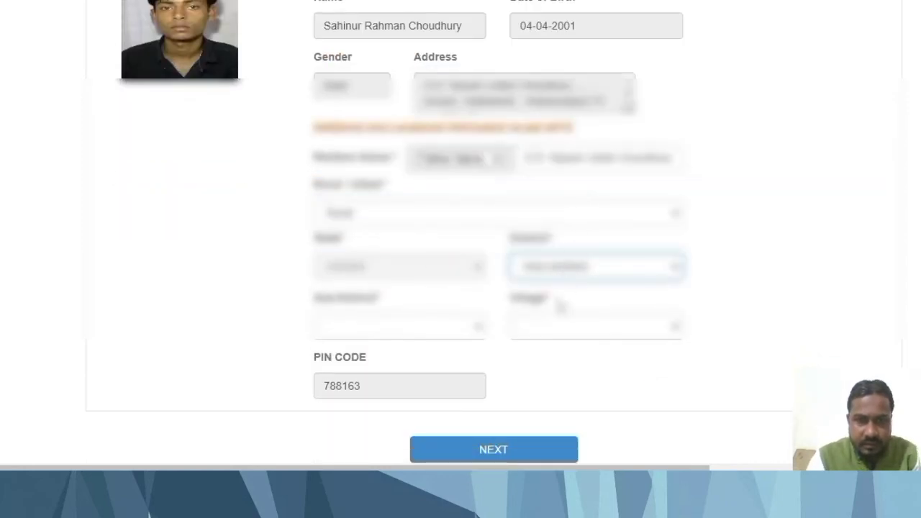
left_click(409, 332)
left_click(368, 403)
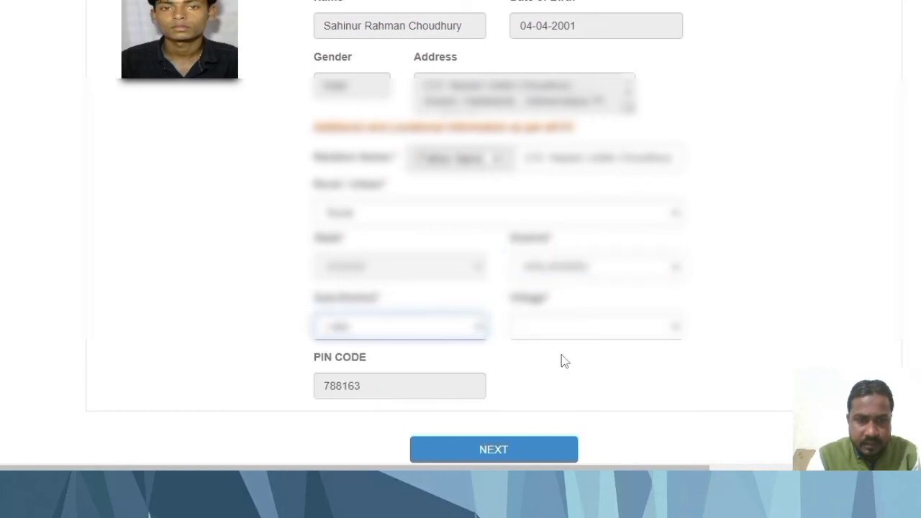
left_click(600, 328)
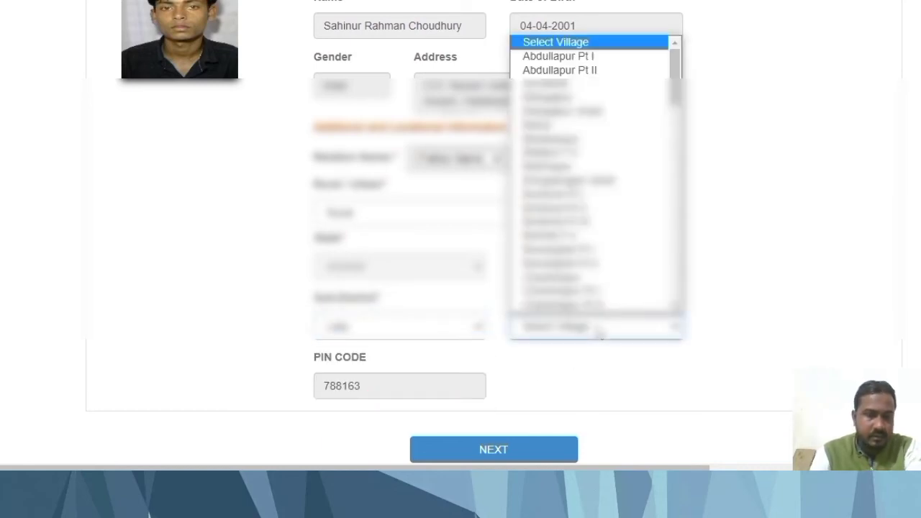
key("l")
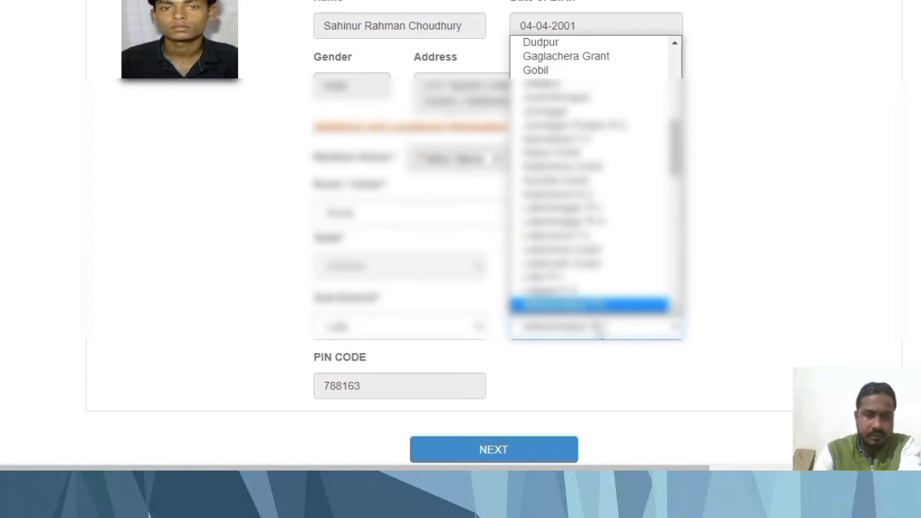
left_click(602, 332)
scroll(593, 367, "down", 1)
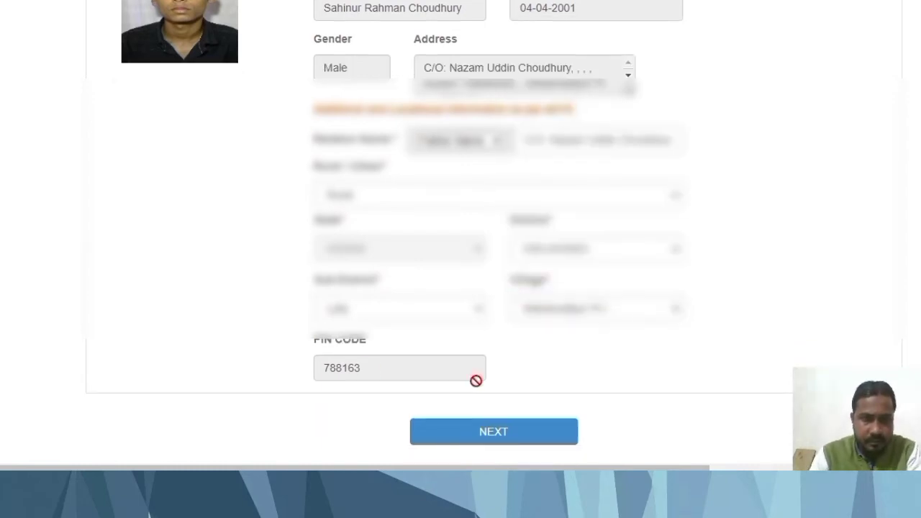
scroll(576, 360, "up", 2)
scroll(622, 356, "down", 2)
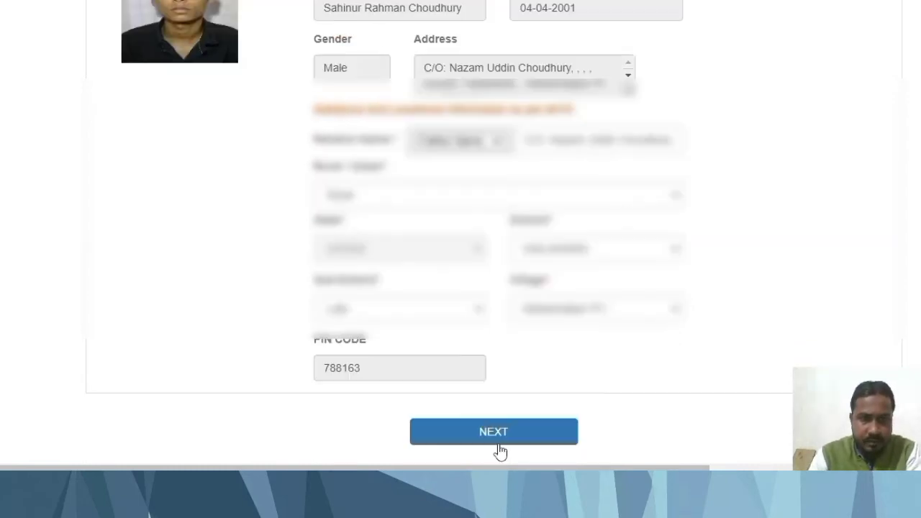
Move to Family Details, choose Ration Card as family ID type and verify its number.
left_click(500, 436)
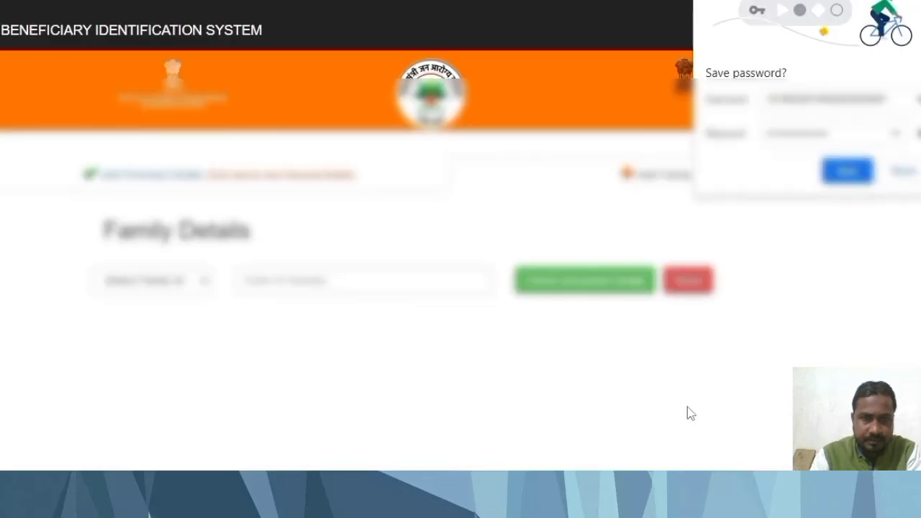
left_click(903, 172)
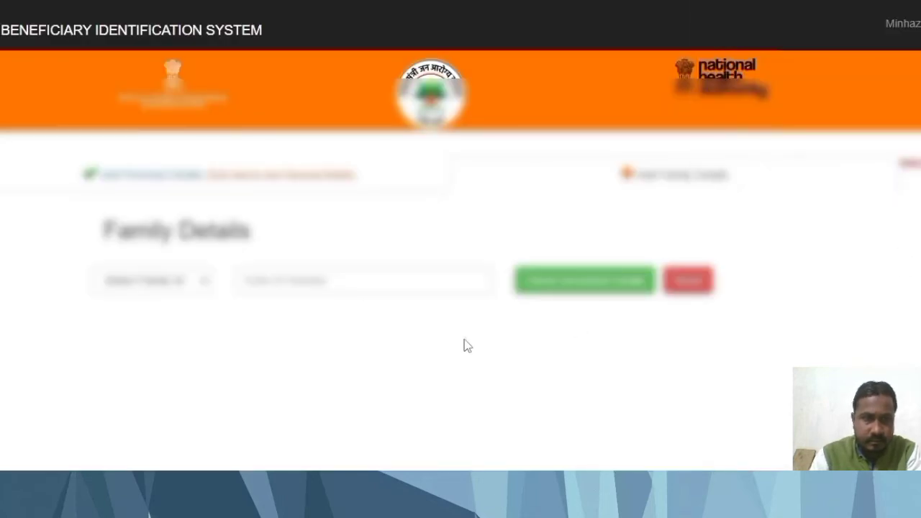
left_click(177, 286)
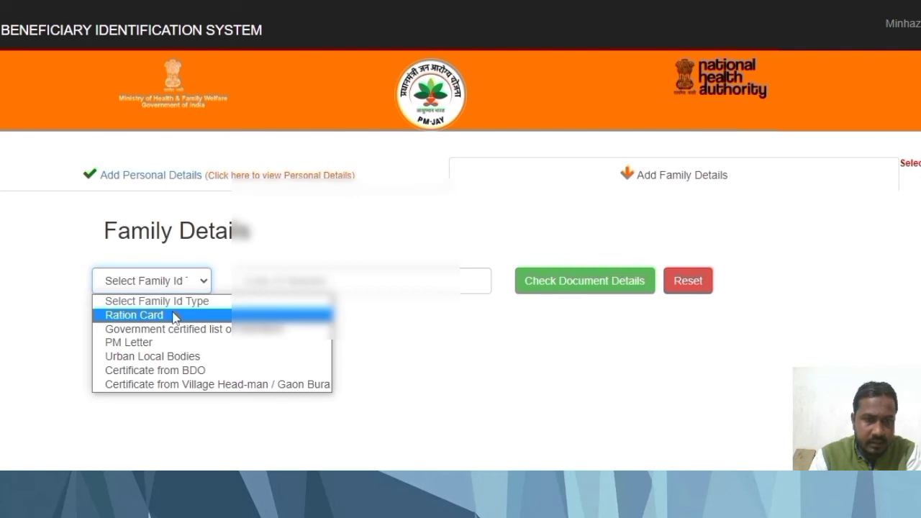
left_click(175, 317)
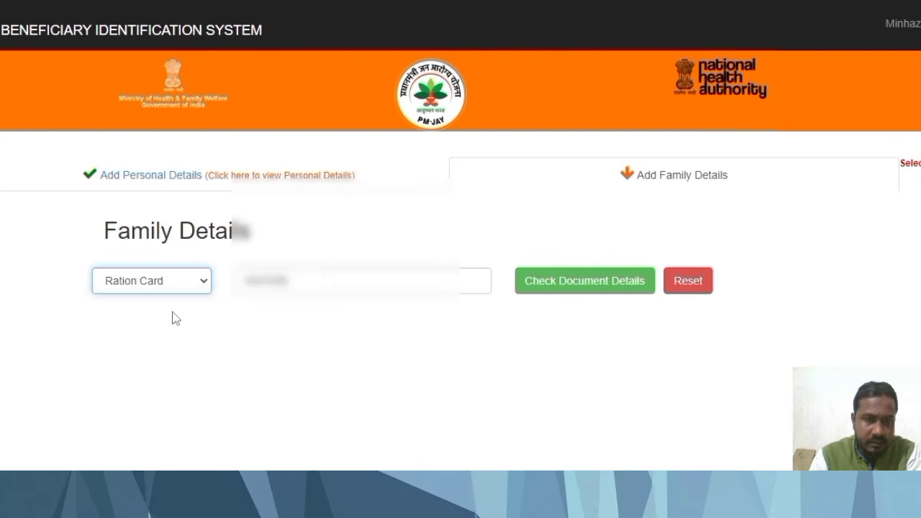
left_click(585, 293)
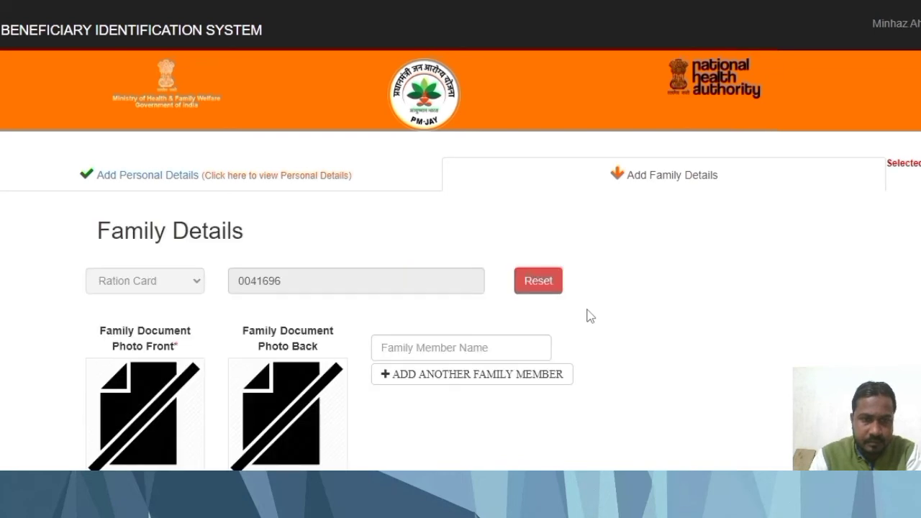
scroll(587, 315, "down", 3)
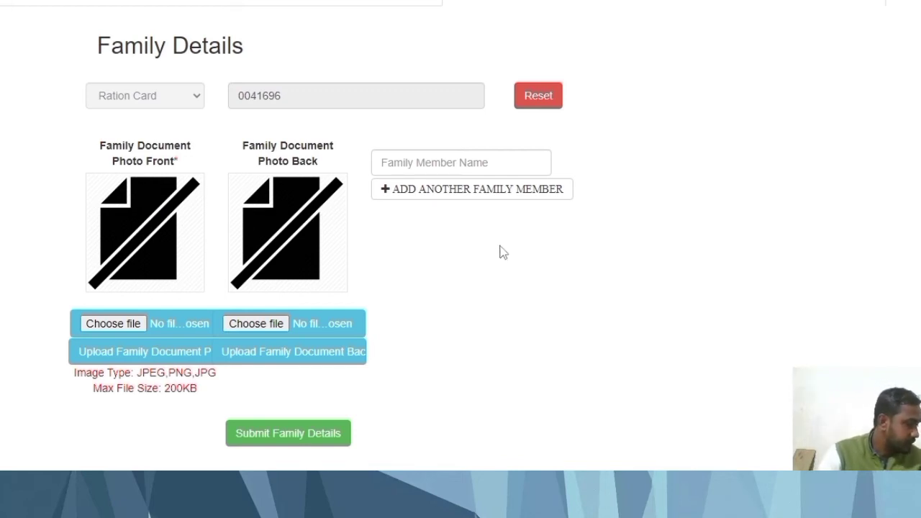
left_click(122, 323)
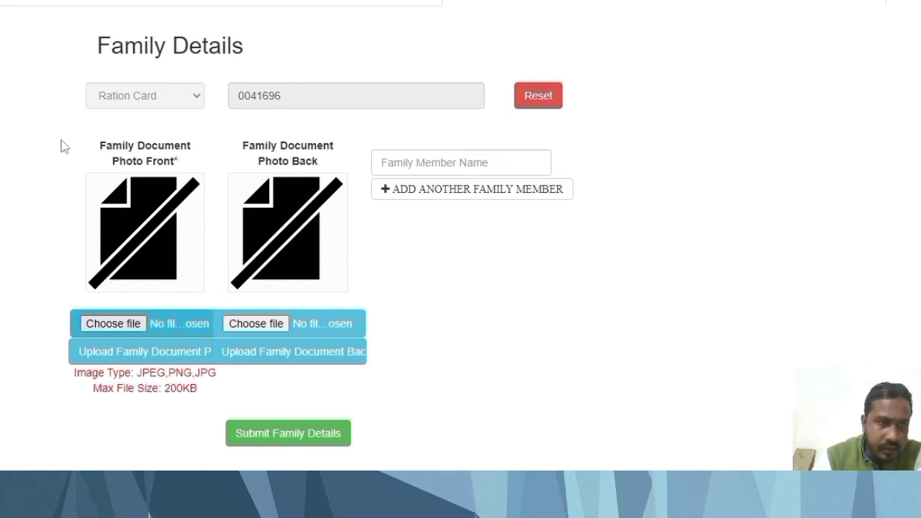
Attach 11.jpg and 12.jpg from the Desktop as the ration card's front and back photos.
left_click(49, 39)
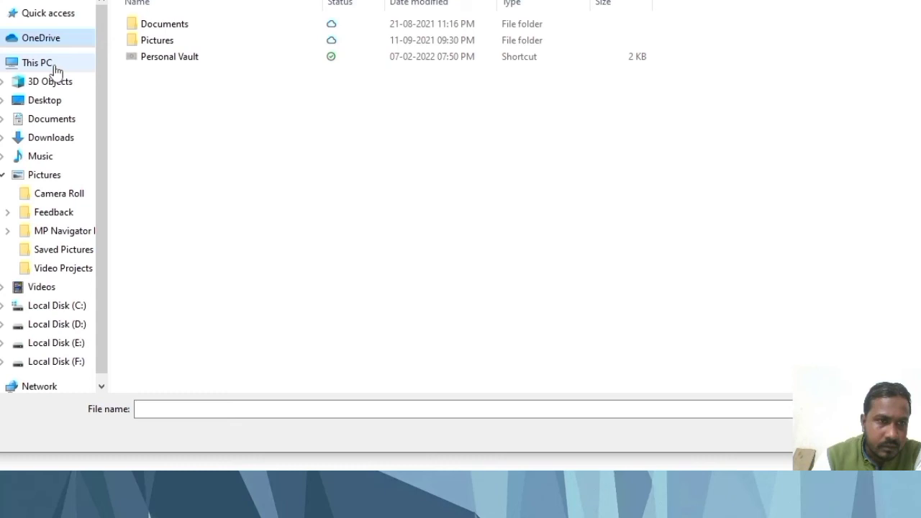
left_click(45, 100)
left_click(223, 409)
type("11")
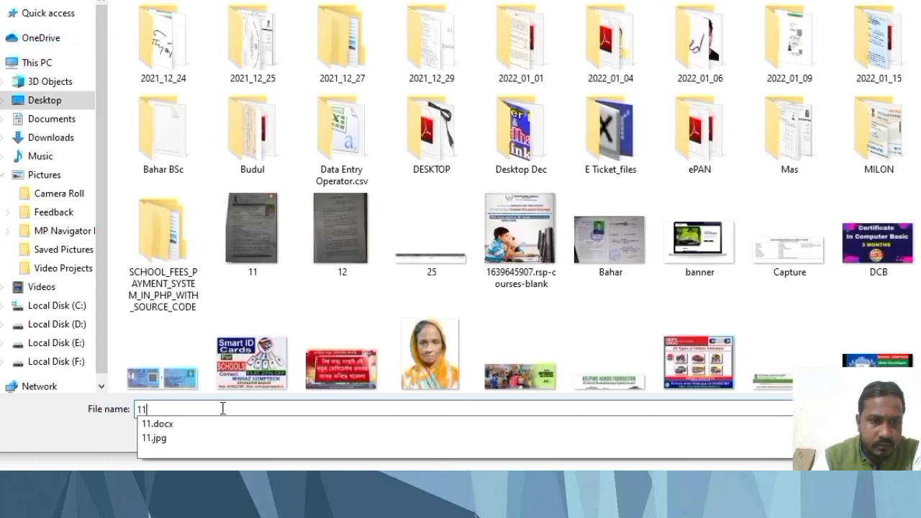
left_click(263, 441)
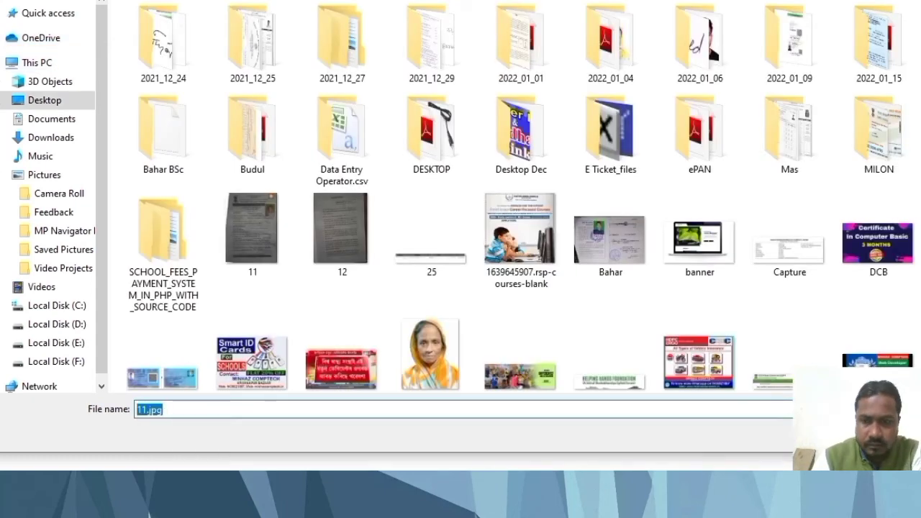
key("Return")
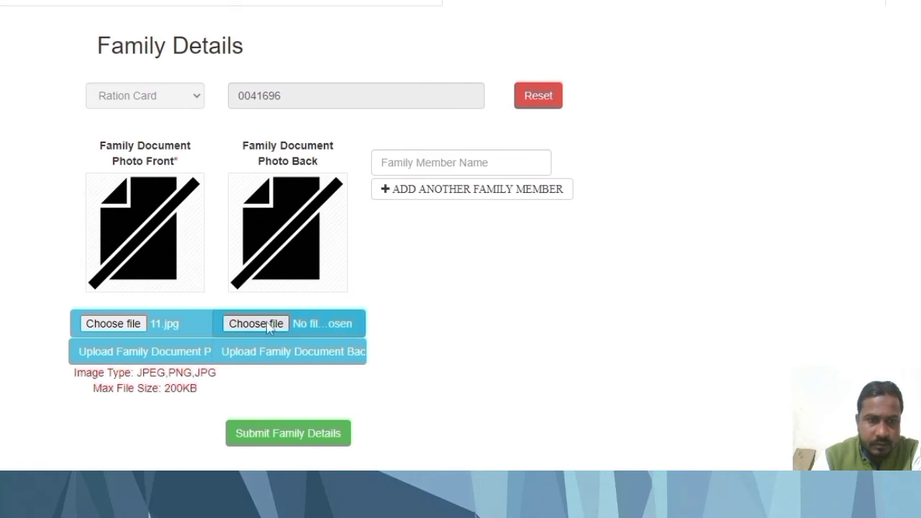
left_click(268, 324)
type("1")
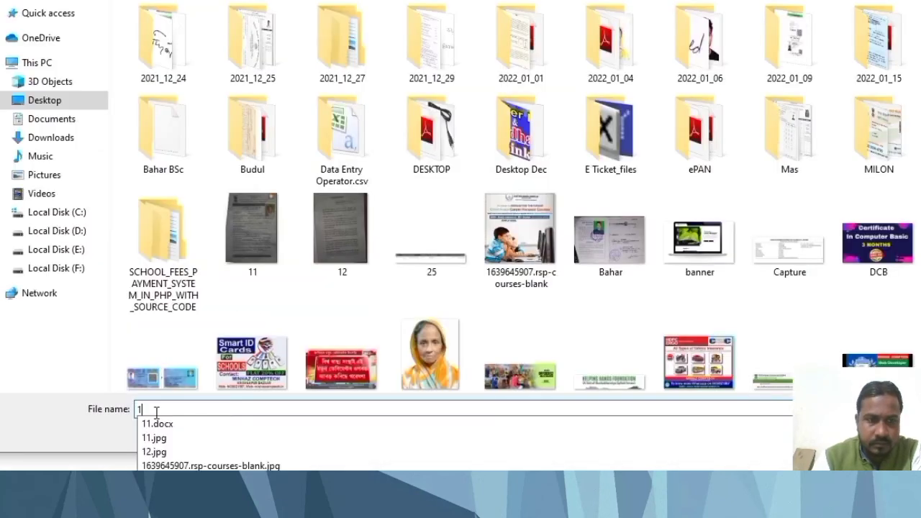
type("2")
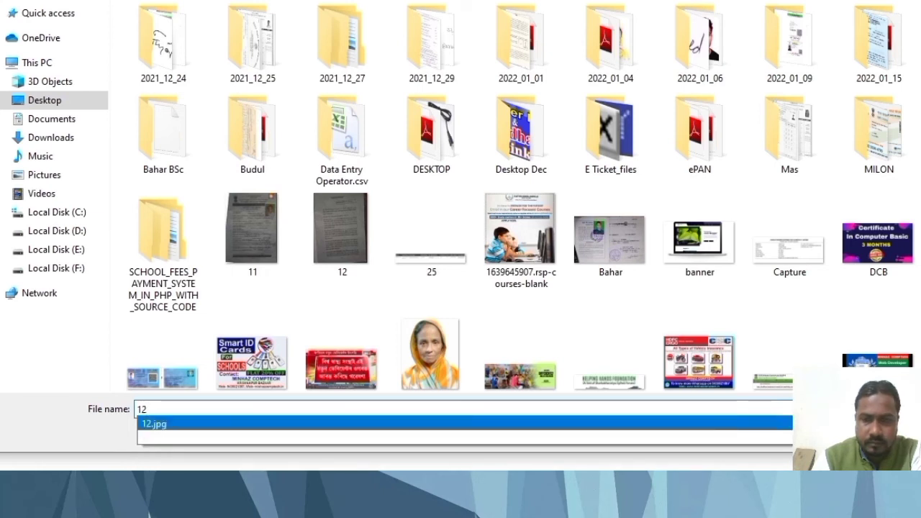
key("Return")
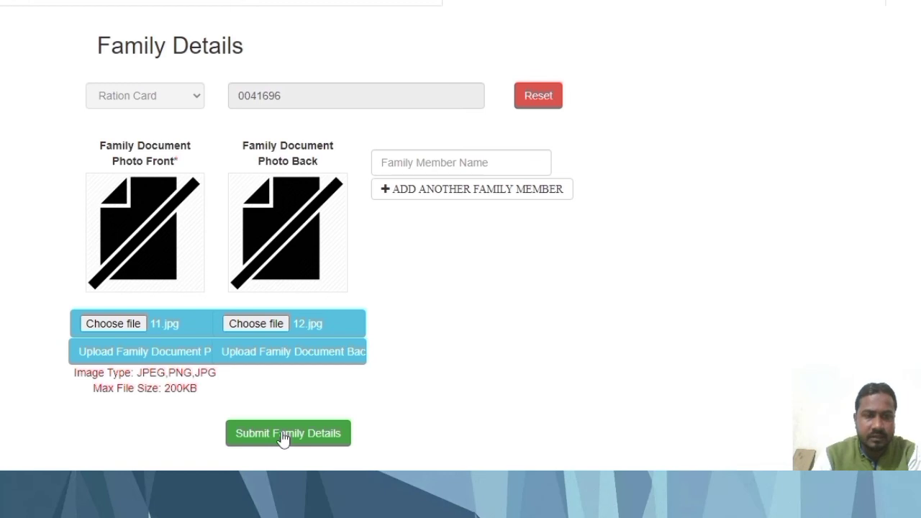
Submit the family details, acknowledge the missing-member warning and add a family member row.
left_click(282, 436)
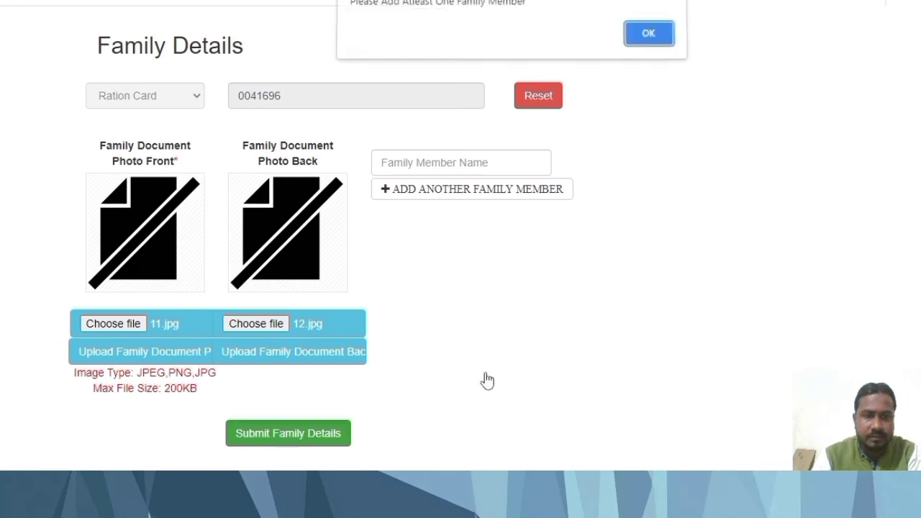
left_click(649, 40)
left_click(508, 172)
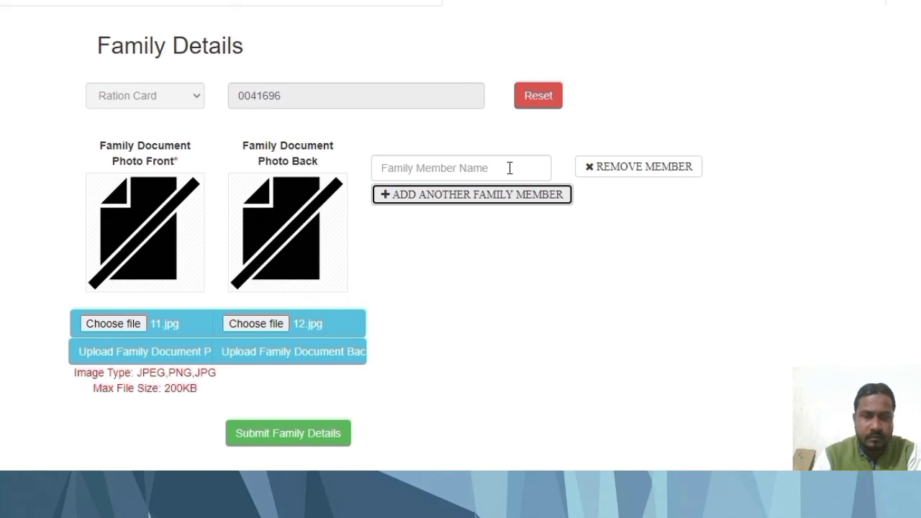
Enter the first family member's full name, correcting its capitalisation and surname spelling.
left_click(509, 167)
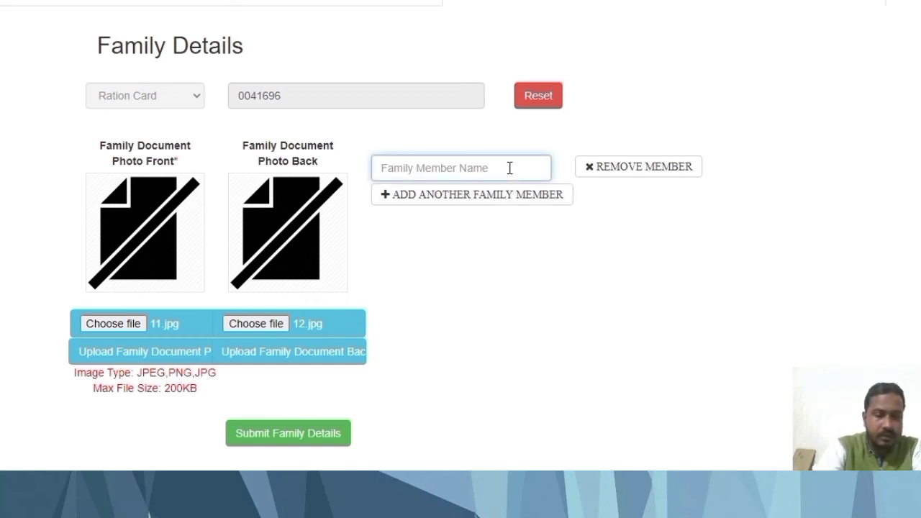
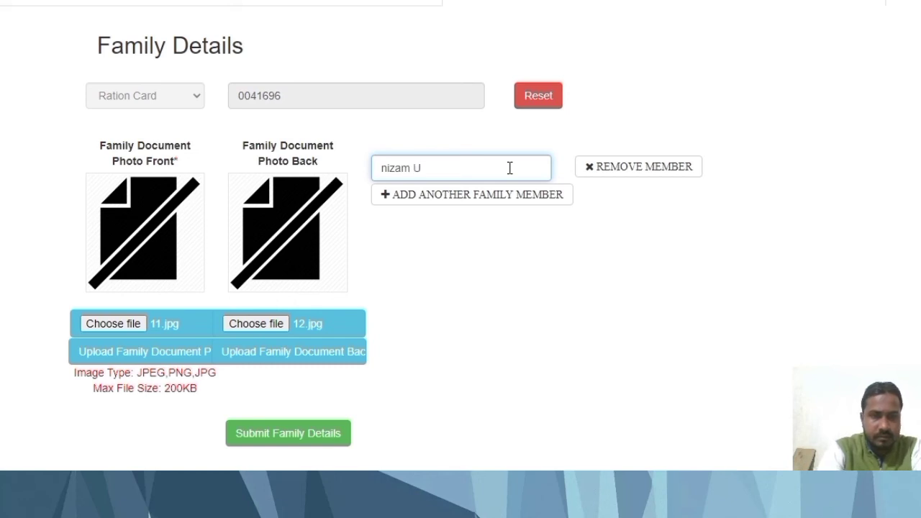
left_click(387, 172)
key("BackSpace")
type("N")
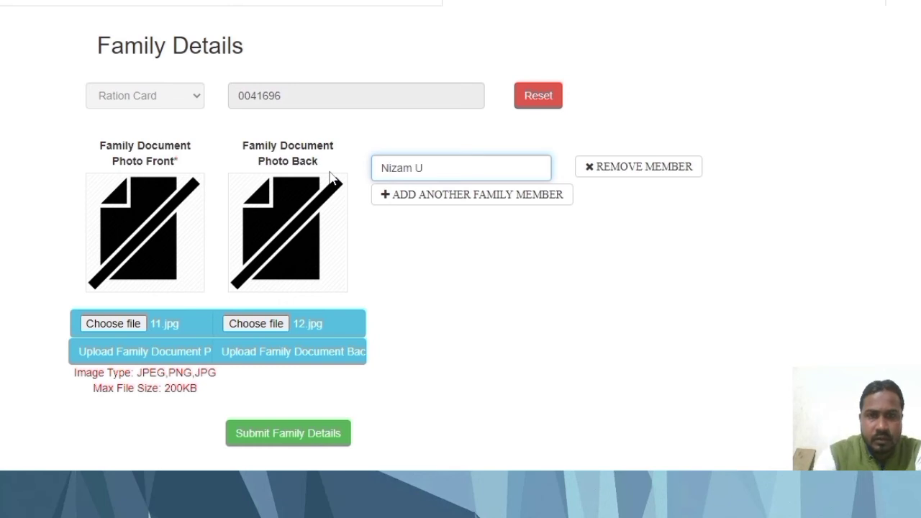
left_click(444, 234)
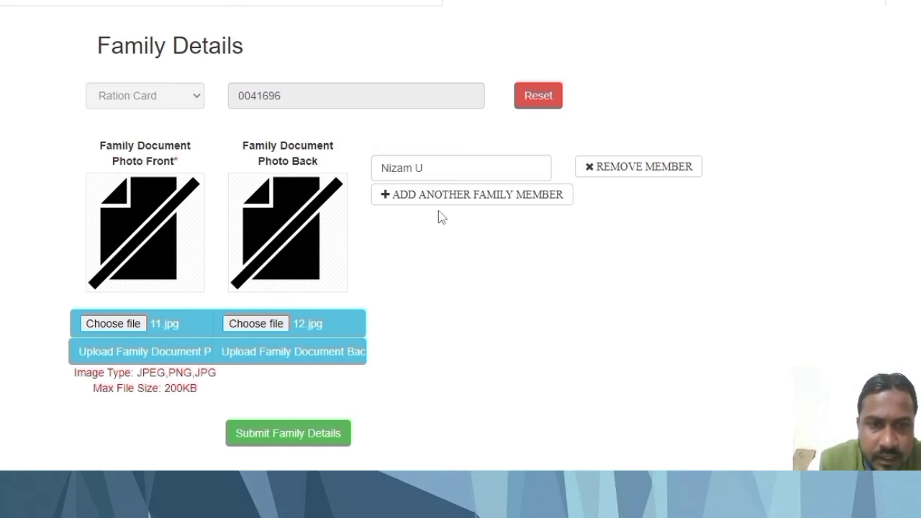
left_click(441, 170)
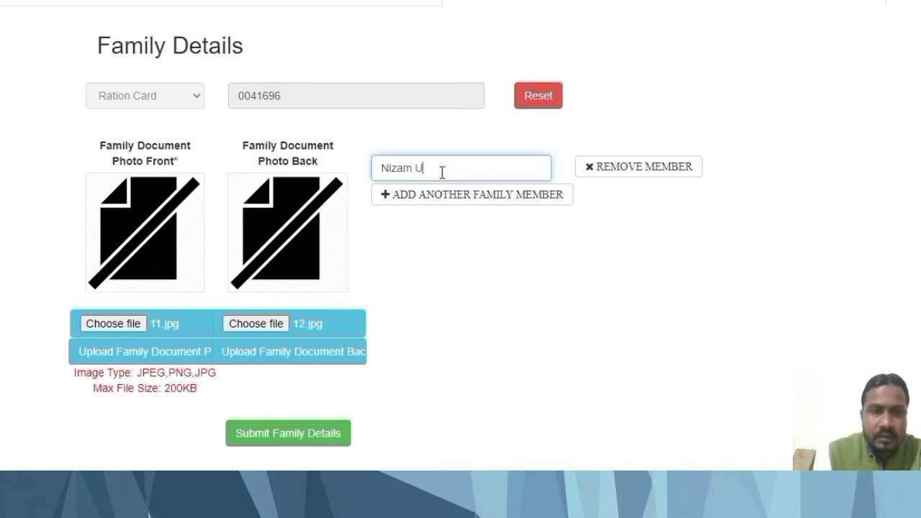
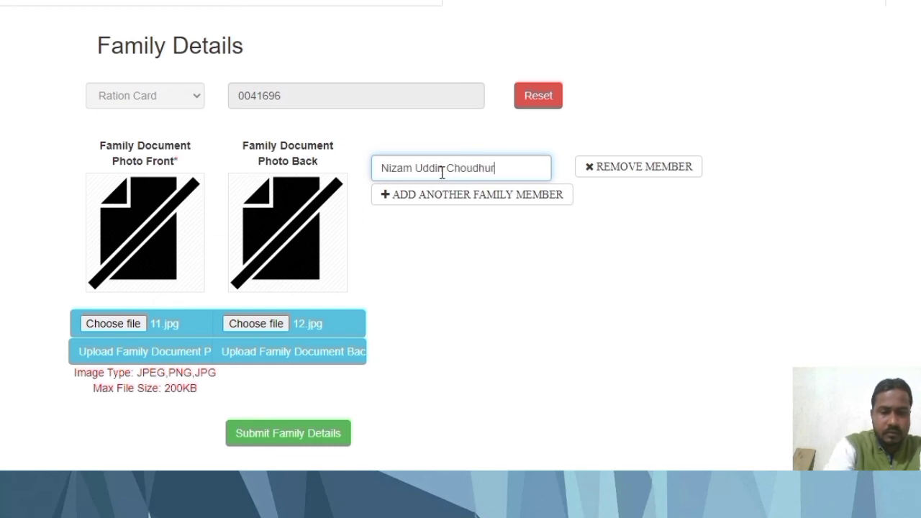
left_click(534, 219)
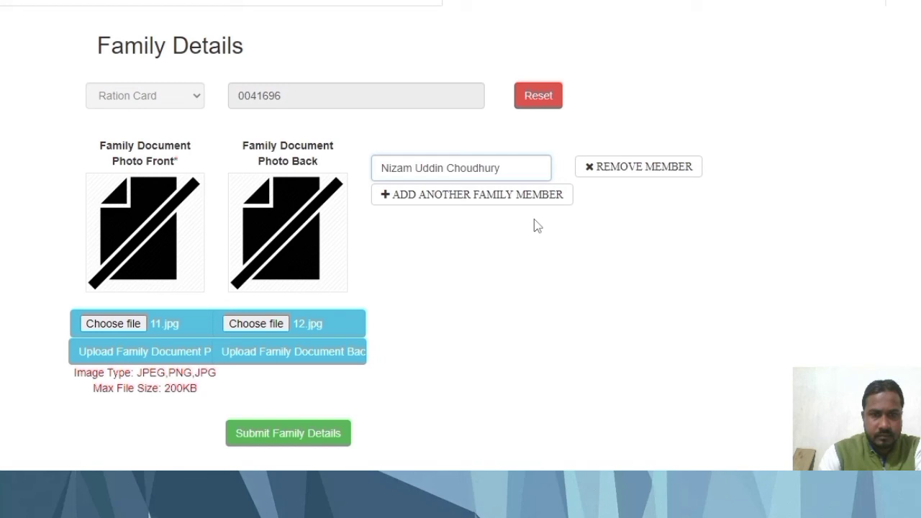
Add a second family member row and enter that member's full name.
left_click(490, 211)
left_click(463, 206)
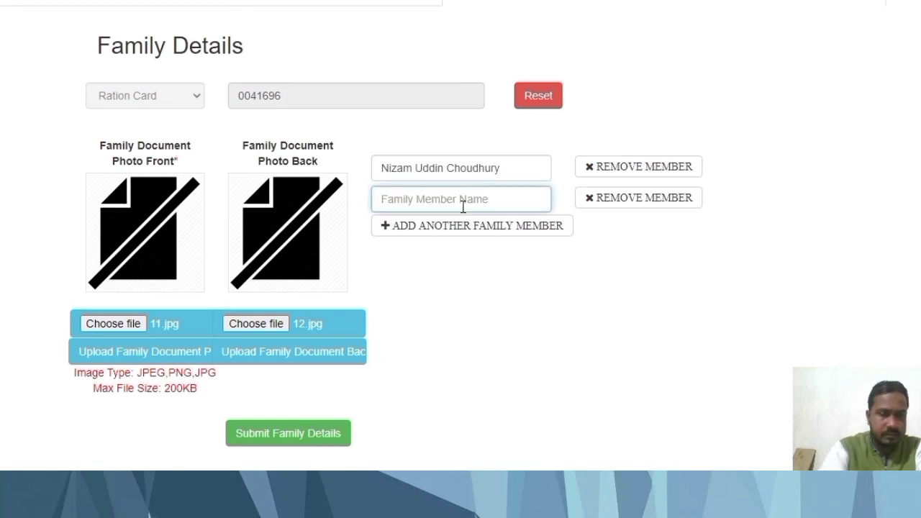
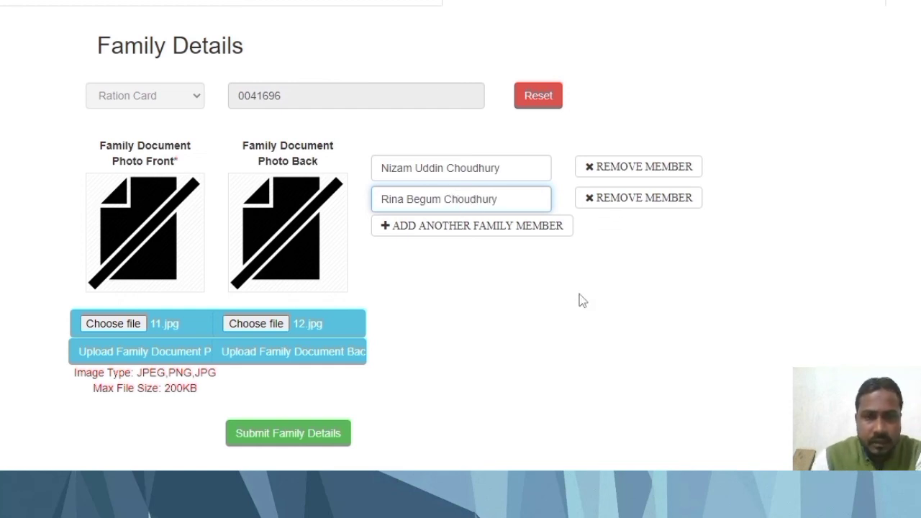
left_click(580, 301)
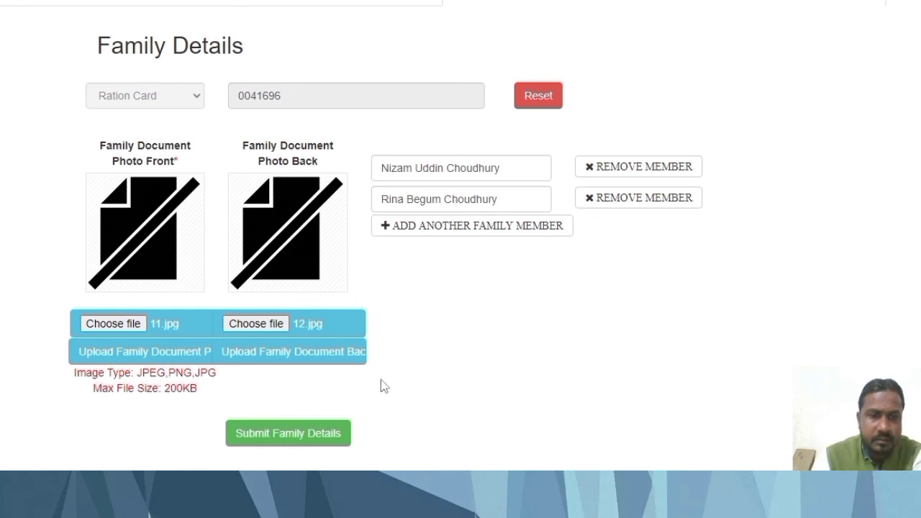
Submit the family details, then review the details preview and close it.
left_click(320, 440)
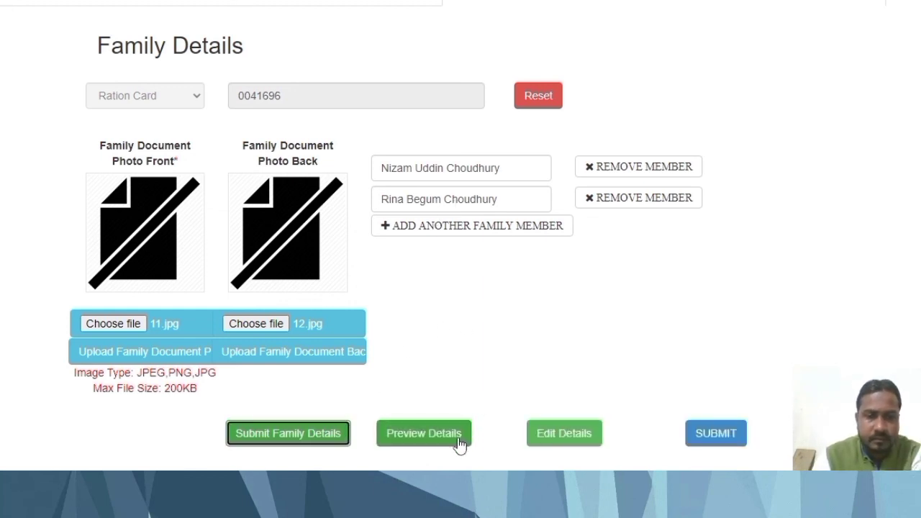
left_click(461, 440)
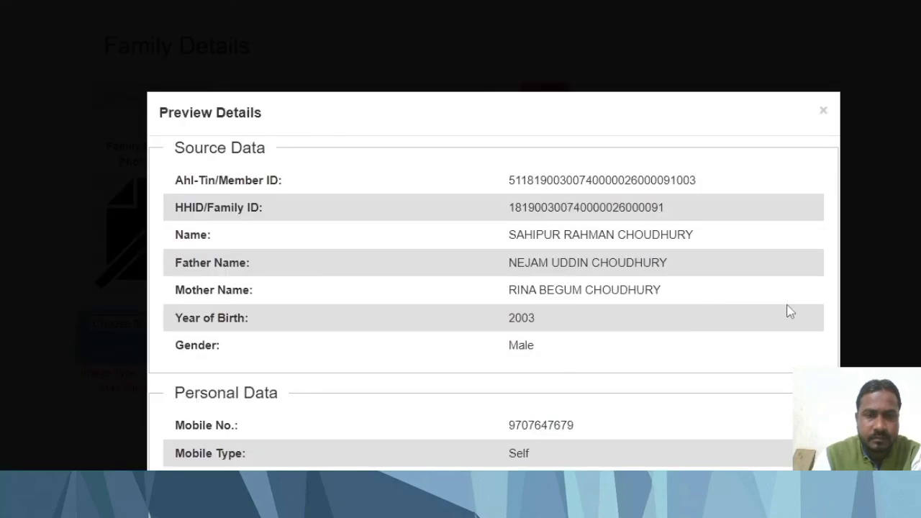
scroll(720, 288, "down", 10)
scroll(703, 357, "up", 10)
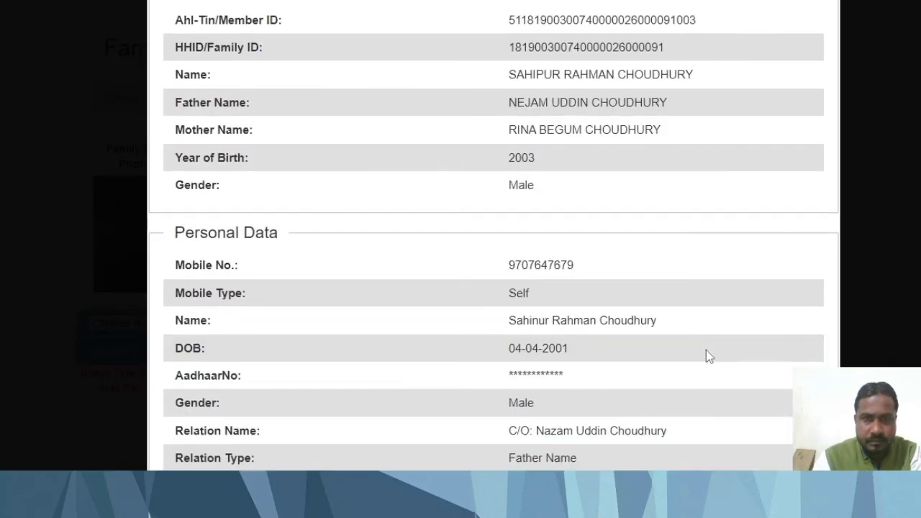
scroll(708, 354, "down", 12)
left_click(788, 432)
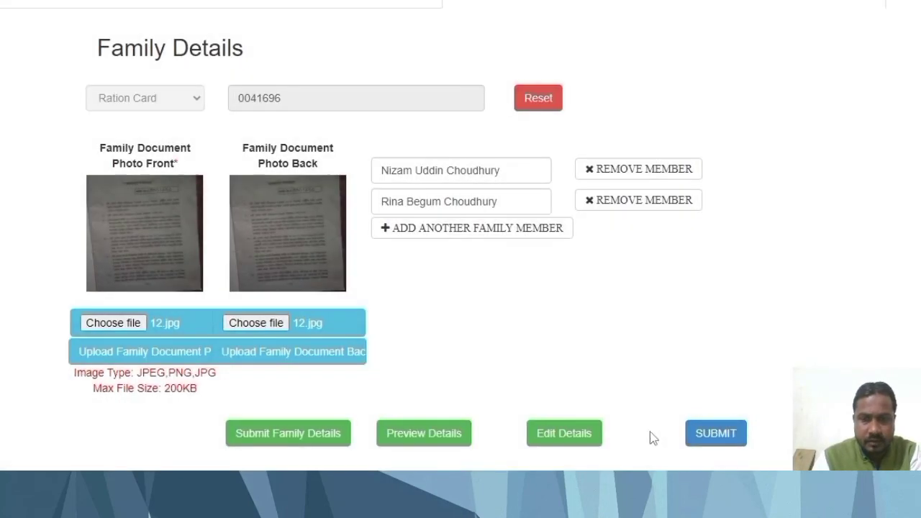
Submit the beneficiary record, confirm saving for Assam and dismiss the forwarded-for-approval alert.
left_click(736, 440)
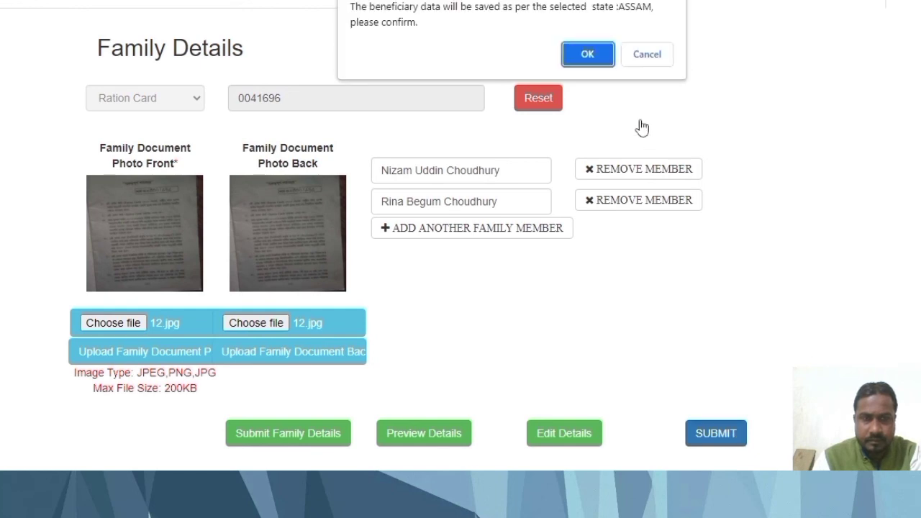
left_click(586, 55)
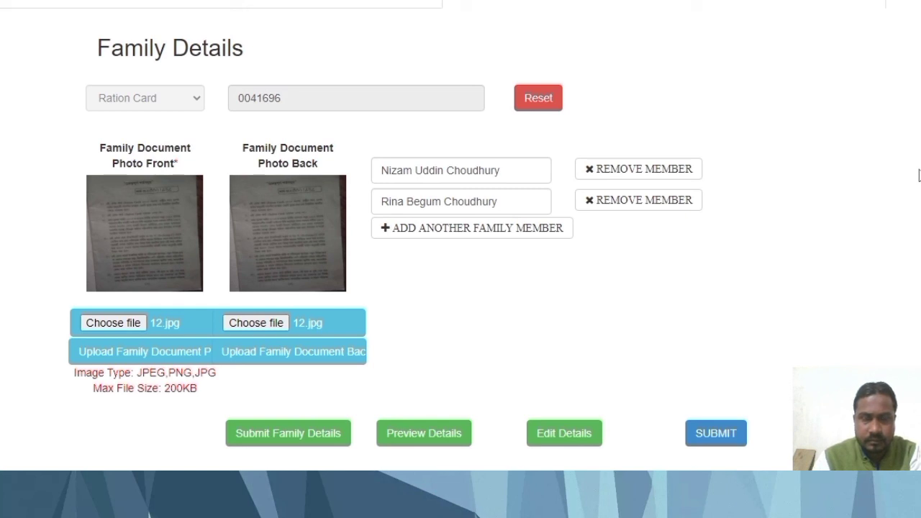
left_click_drag(354, 8, 546, 8)
left_click(649, 38)
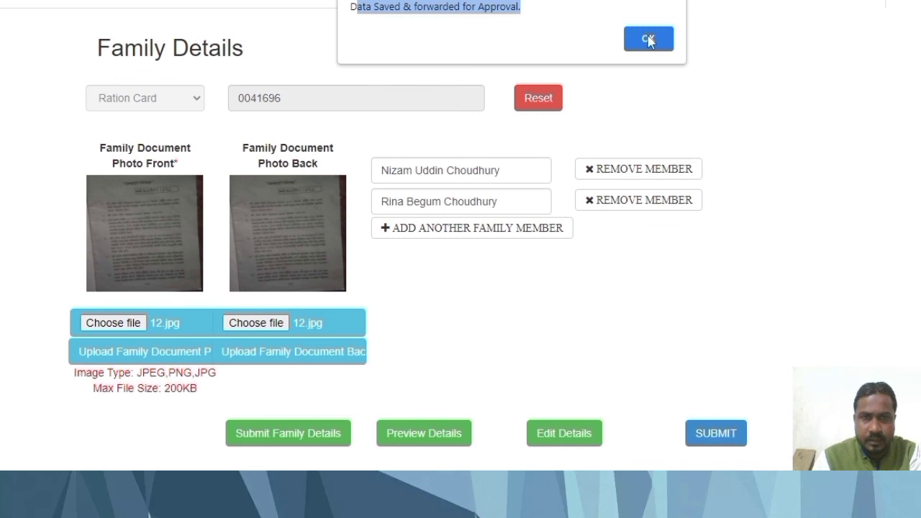